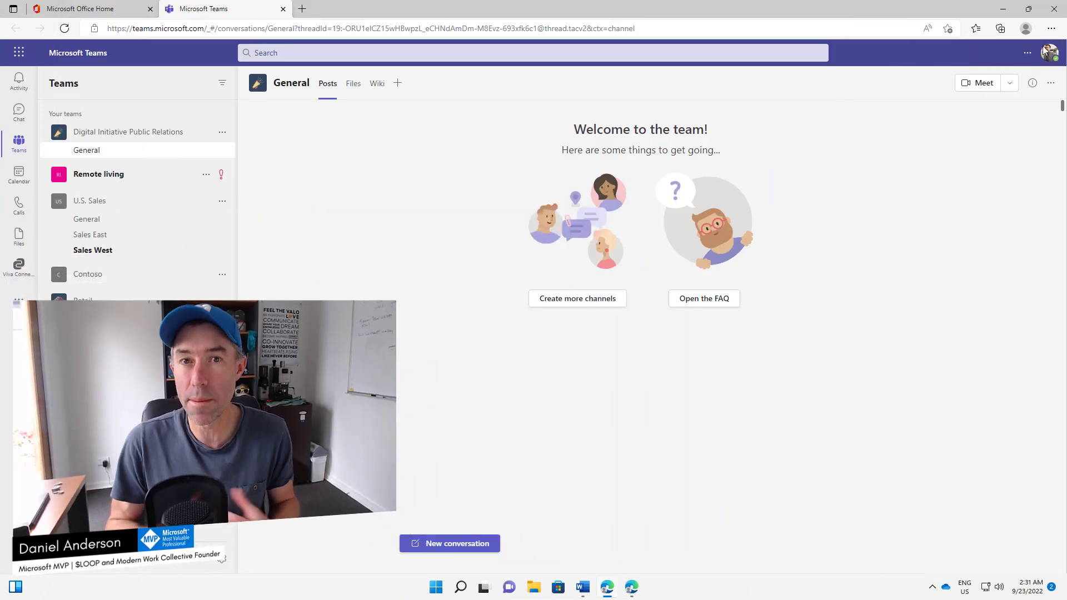
Step: Install the current Teams site from Edge's Apps menu as the app 'Contoso - Microsoft Teams'
{"action": "left_click", "coordinate": [1052, 29]}
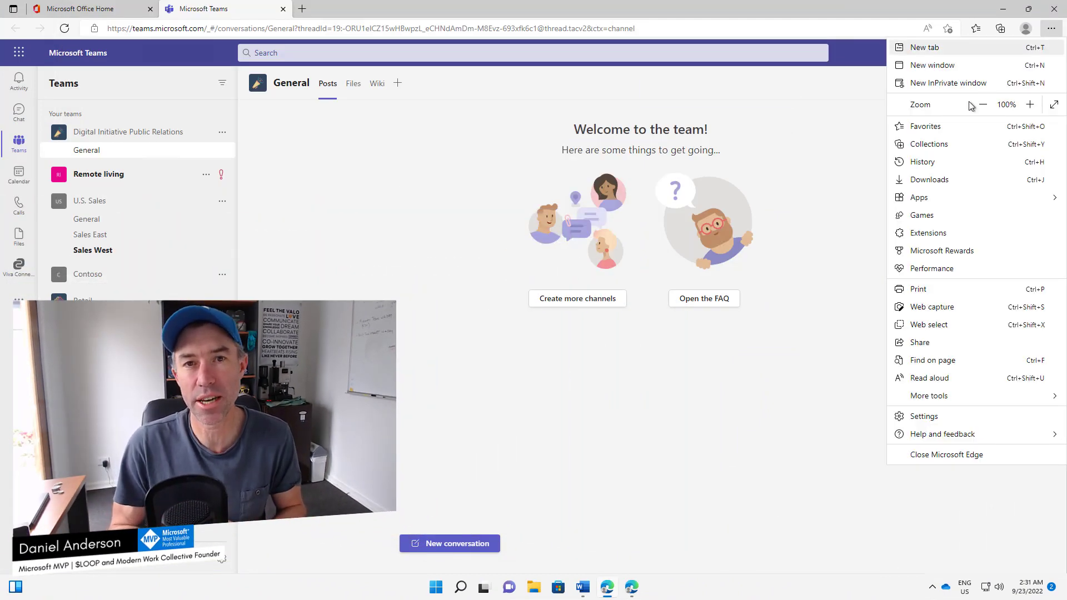
{"action": "mouse_move", "coordinate": [926, 200]}
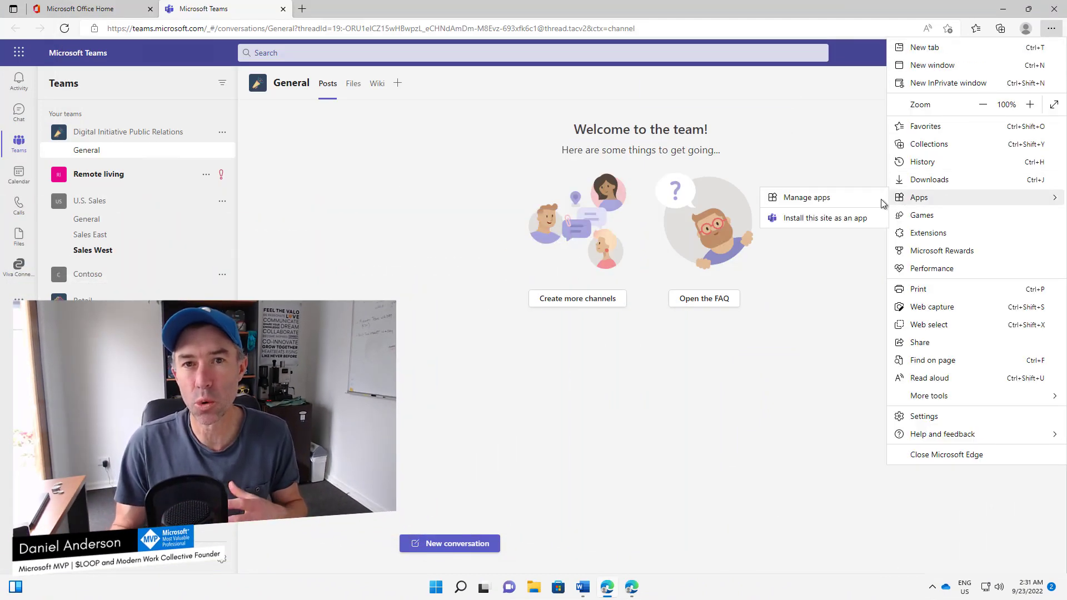
{"action": "left_click", "coordinate": [846, 217]}
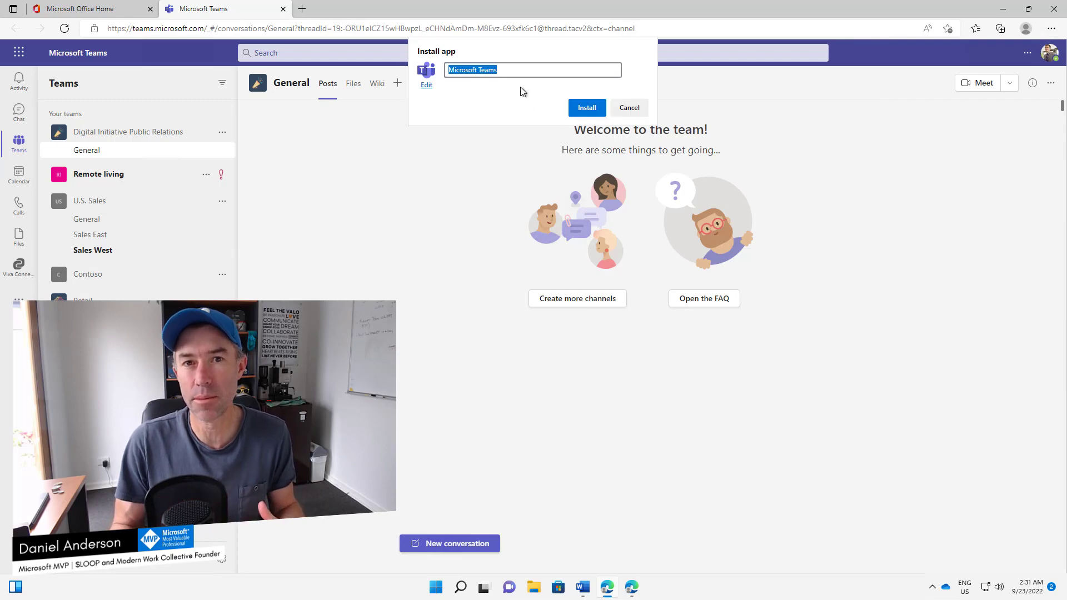
{"action": "type", "text": "Contoso - Microsoft Teams"}
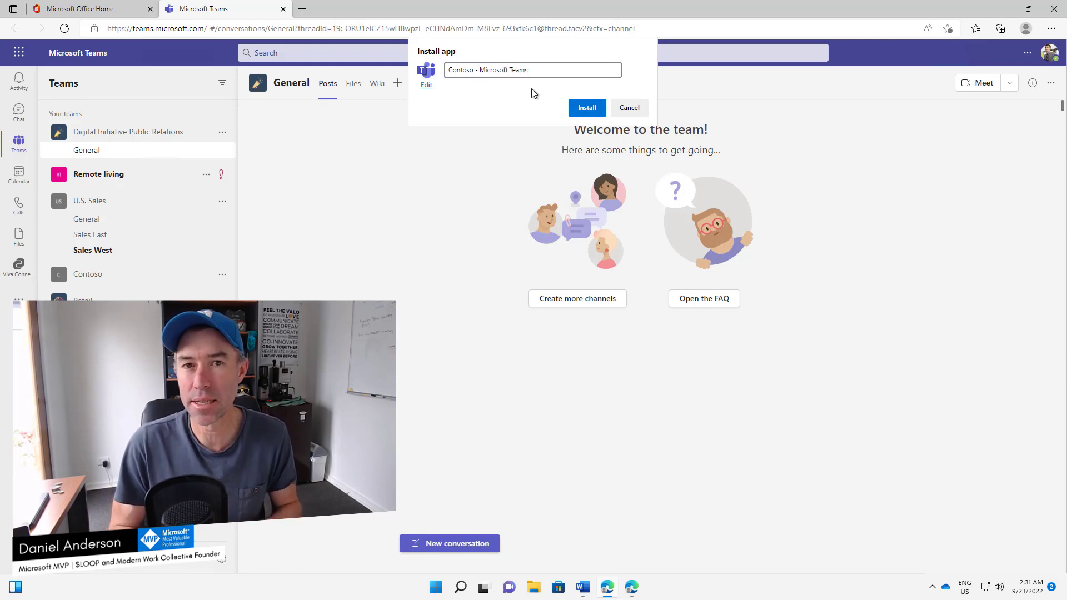
{"action": "left_click", "coordinate": [583, 109]}
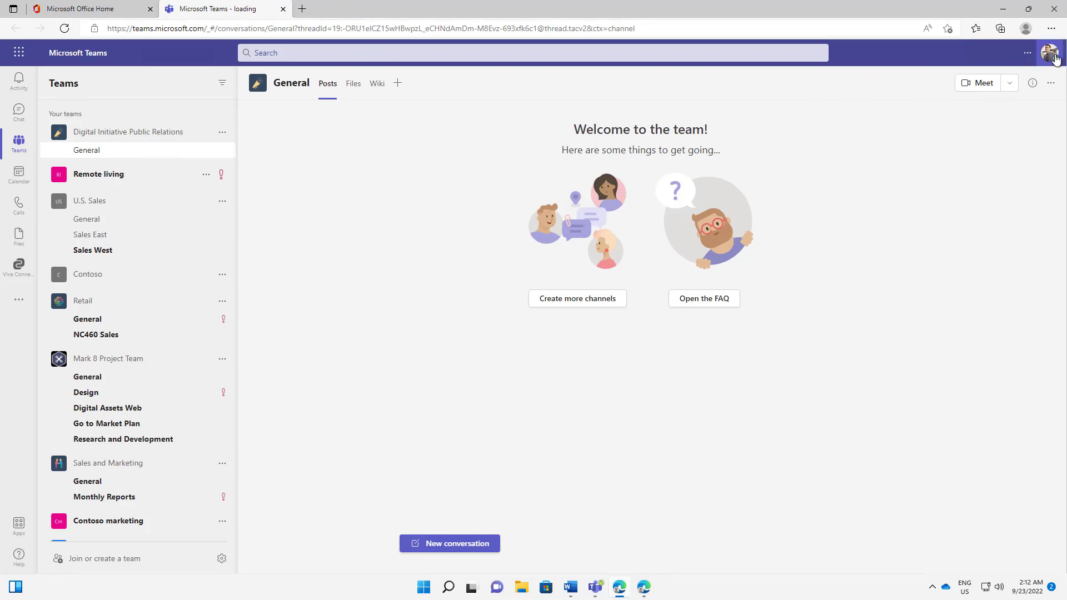
{"action": "double_click", "coordinate": [854, 8]}
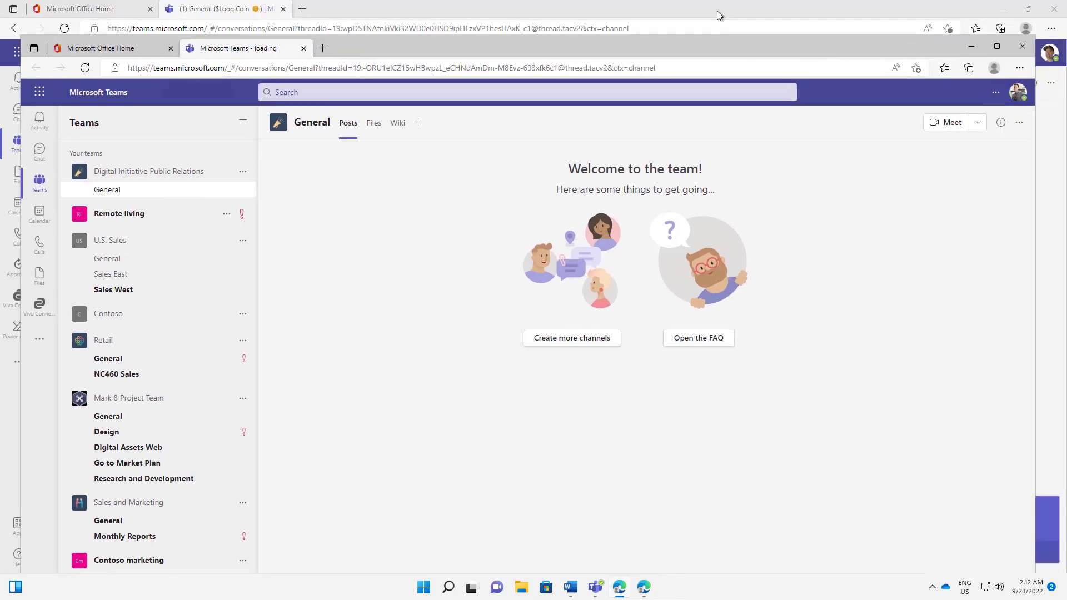
{"action": "left_click", "coordinate": [717, 11]}
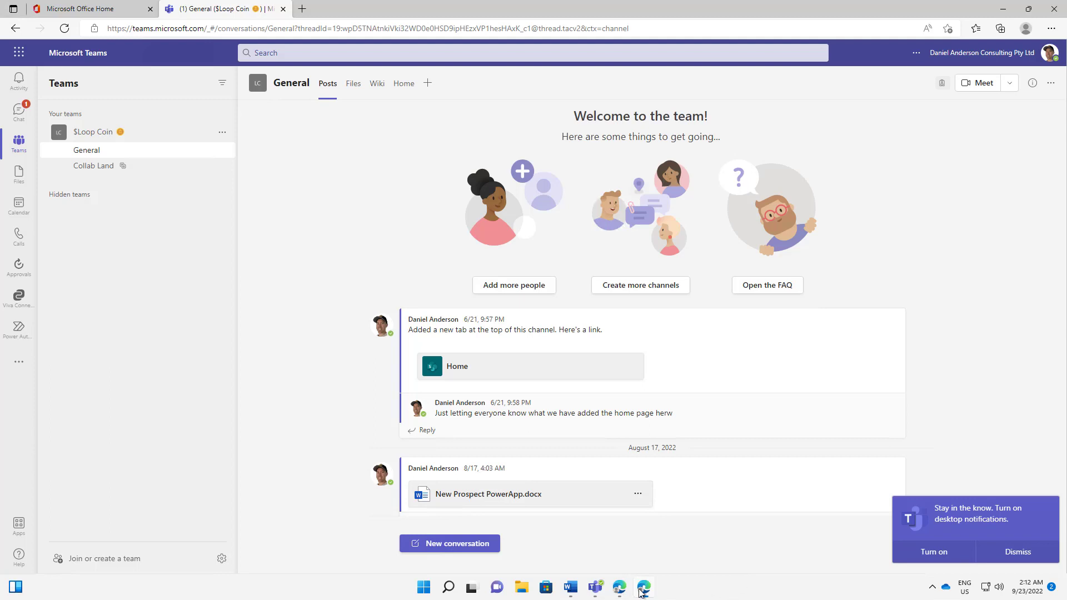
{"action": "left_click", "coordinate": [619, 587]}
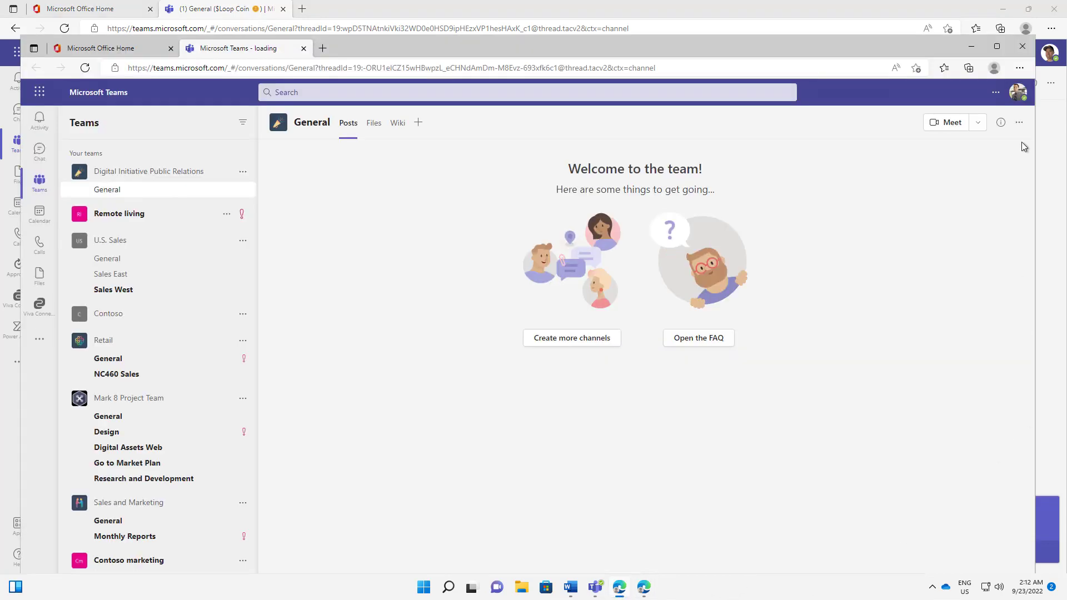
{"action": "double_click", "coordinate": [906, 48]}
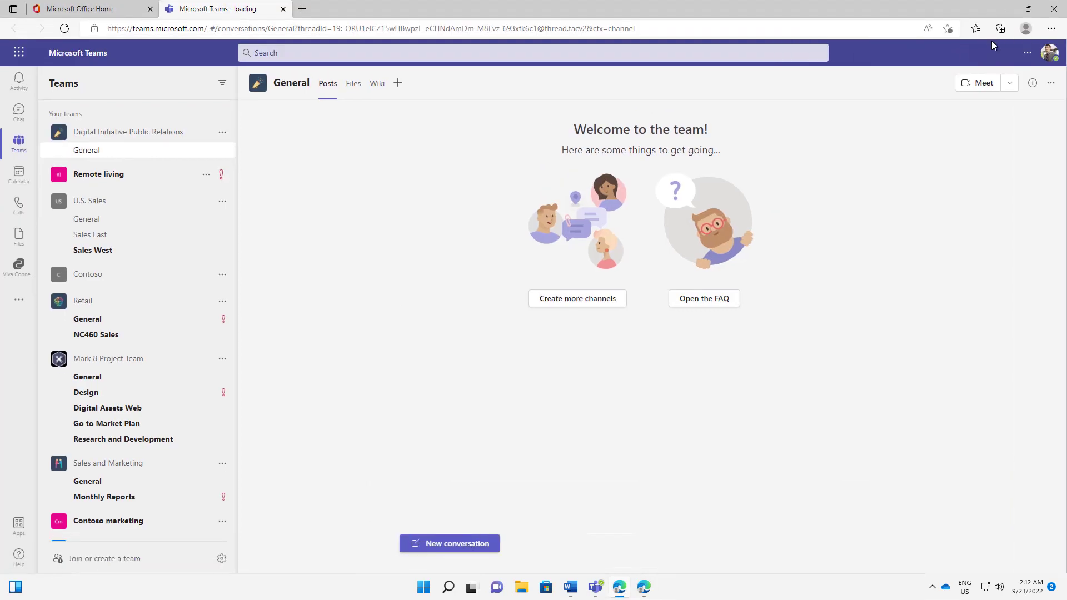
Step: Install this tenant's Teams site as a second Edge app named 'Contoso - Microsoft Teams'
{"action": "left_click", "coordinate": [1050, 32]}
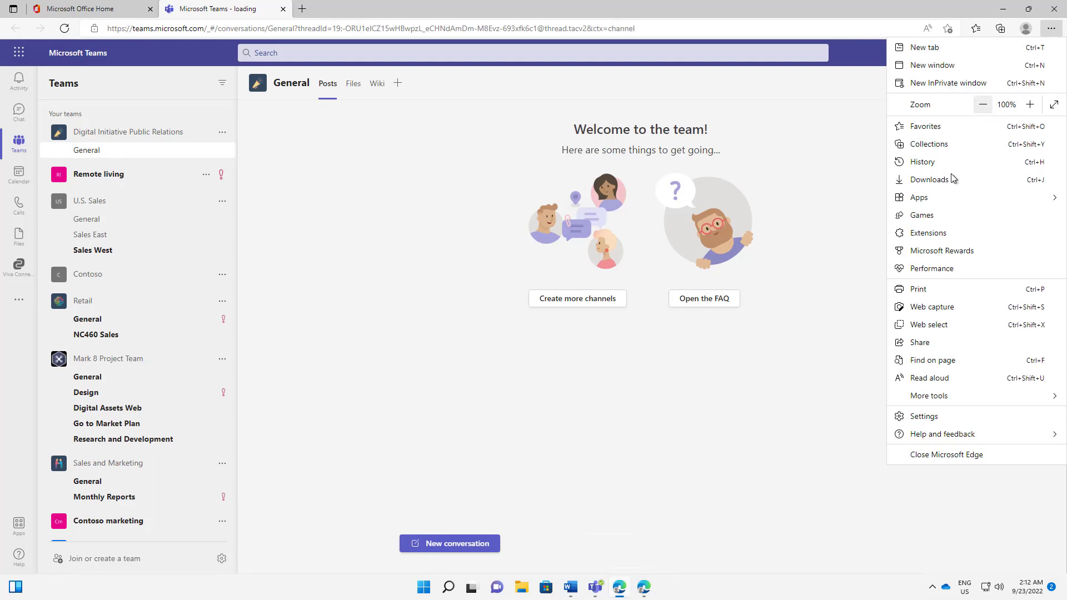
{"action": "mouse_move", "coordinate": [924, 202]}
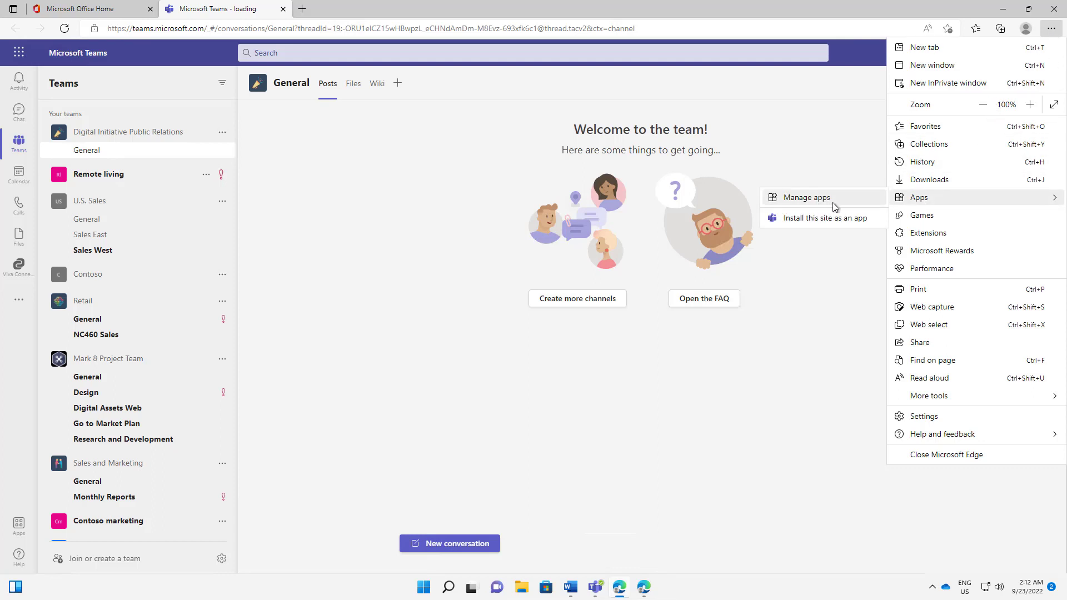
{"action": "left_click", "coordinate": [804, 221]}
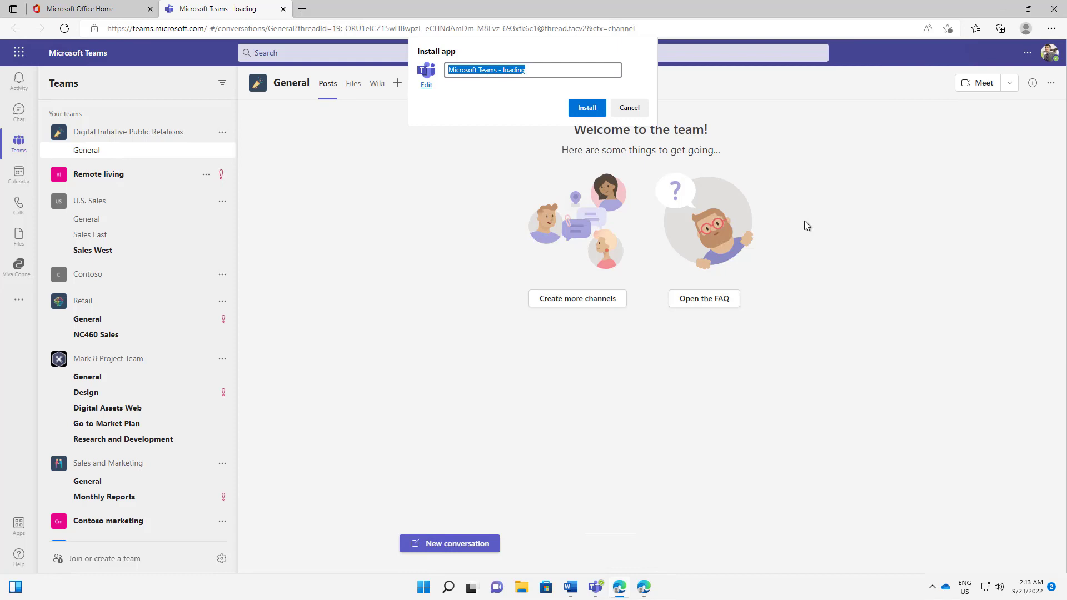
{"action": "key", "text": "BackSpace"}
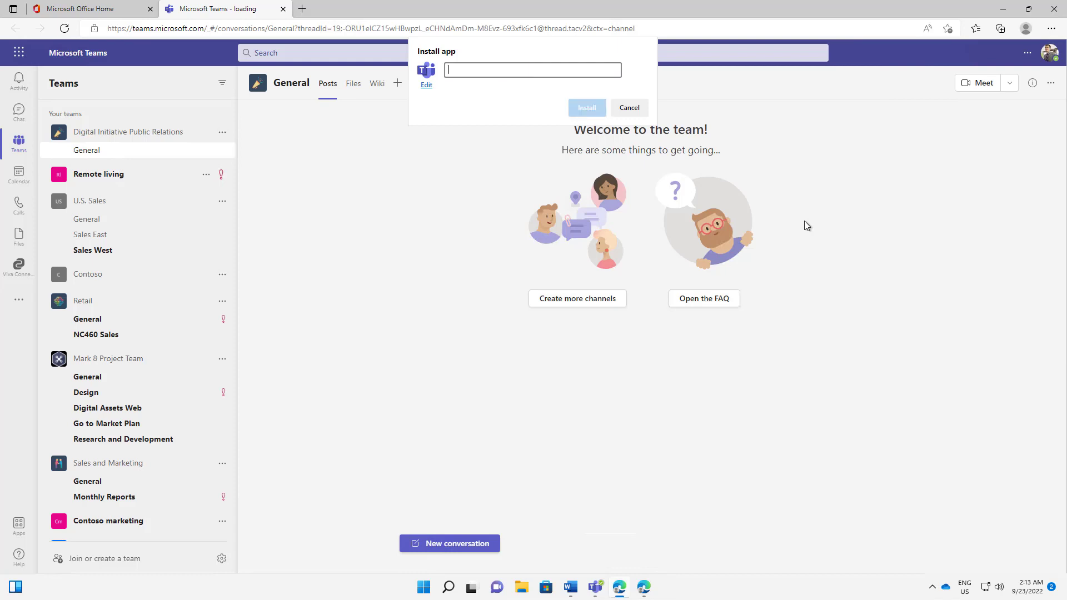
{"action": "type", "text": "Contoso"}
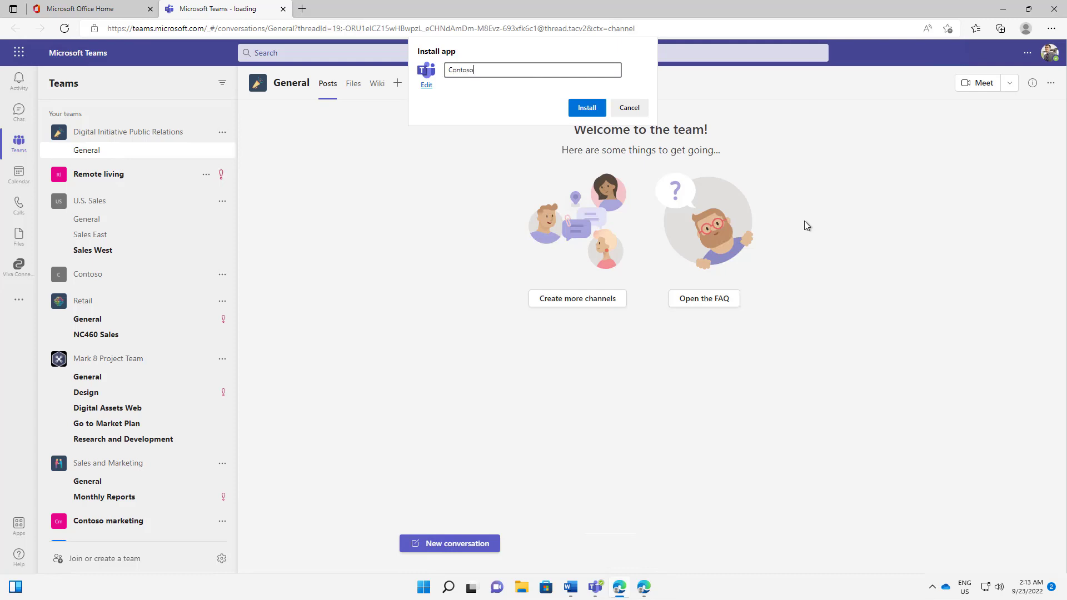
{"action": "type", "text": " - Microsoft Teams"}
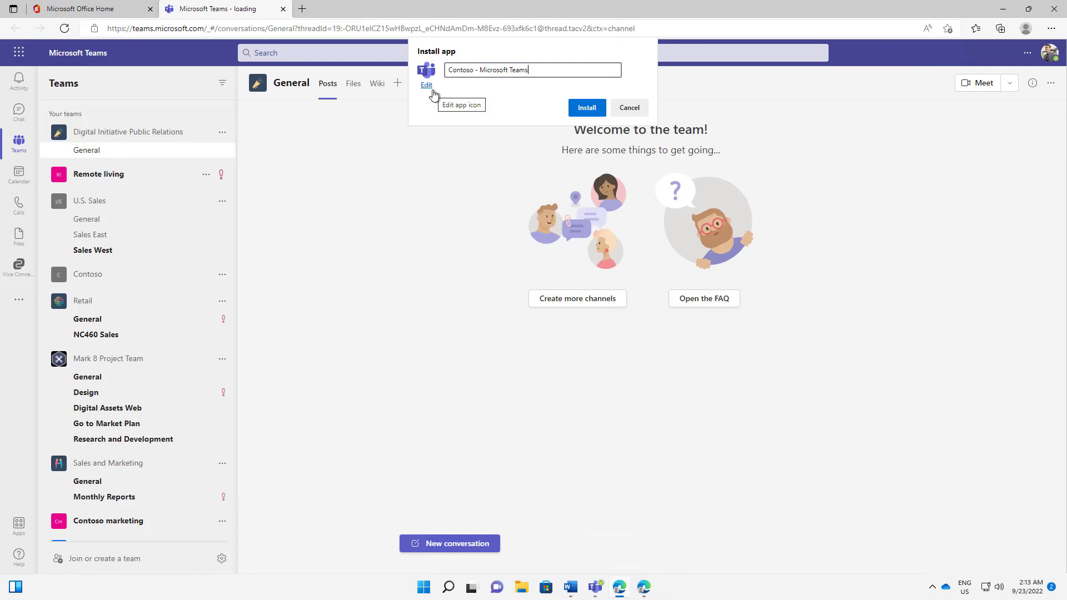
{"action": "left_click", "coordinate": [591, 112]}
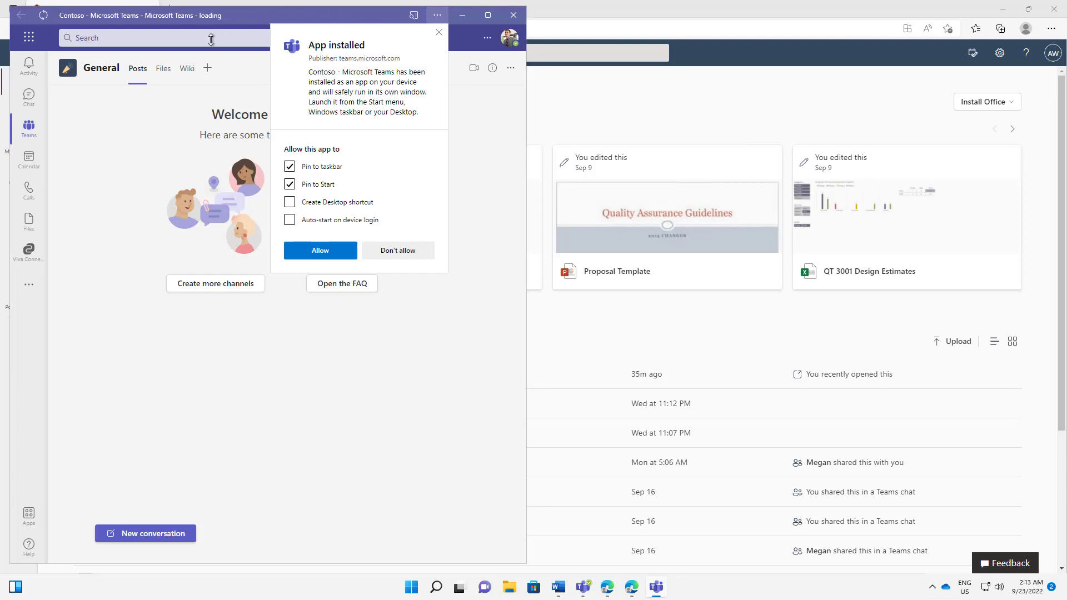
Step: Tick Create Desktop shortcut and allow the app's taskbar and Start pinning
{"action": "left_click", "coordinate": [319, 204]}
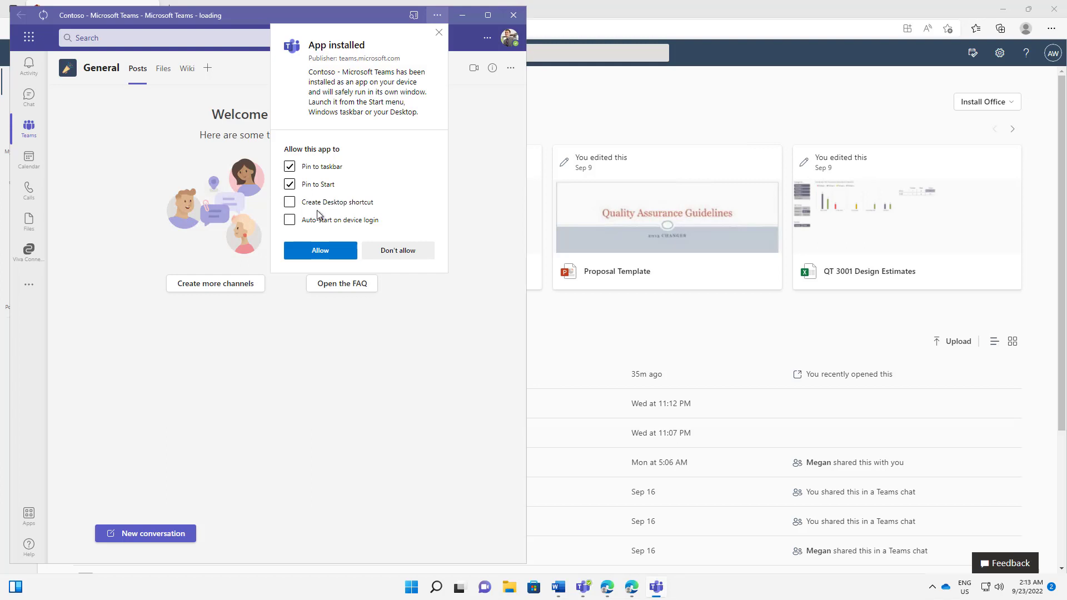
{"action": "left_click", "coordinate": [320, 254]}
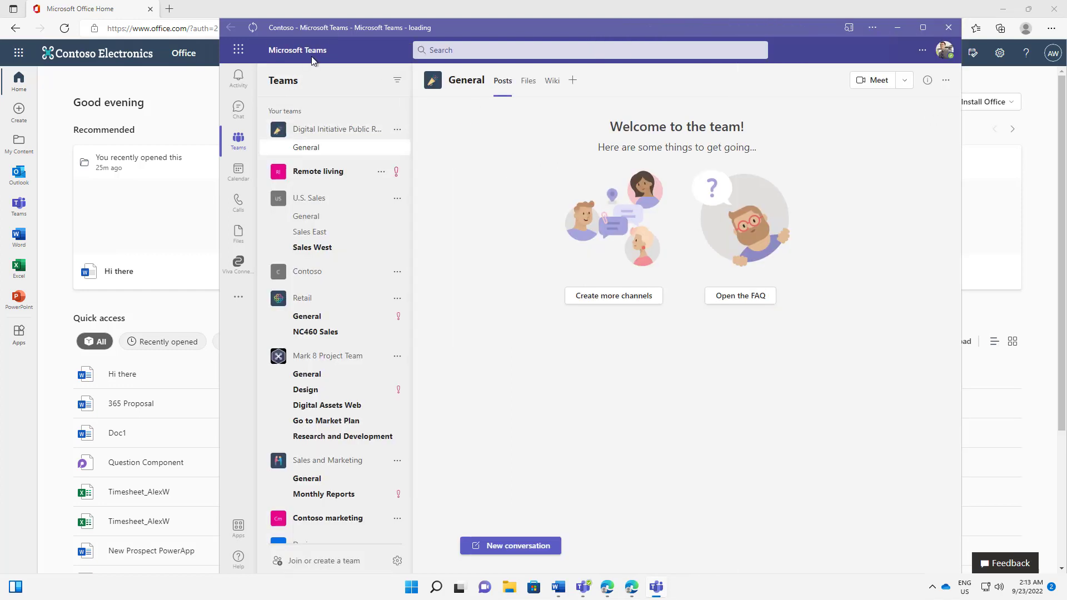
Step: Minimize the Contoso app, search Windows for 'conto', then return to the $Loop Coin browser window
{"action": "left_click", "coordinate": [899, 28]}
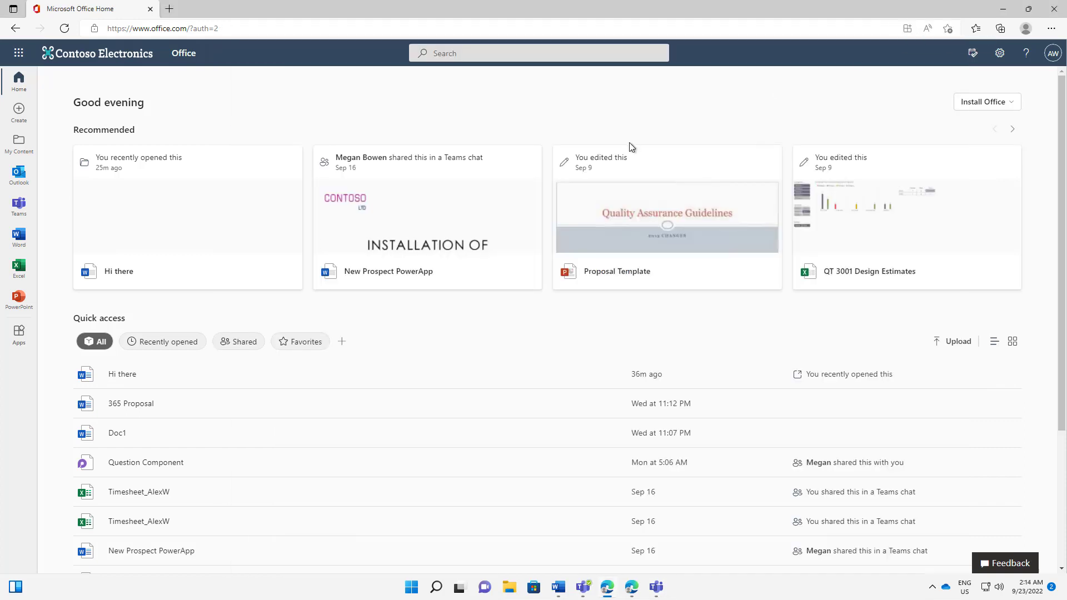
{"action": "key", "text": "super"}
{"action": "left_click", "coordinate": [434, 188]}
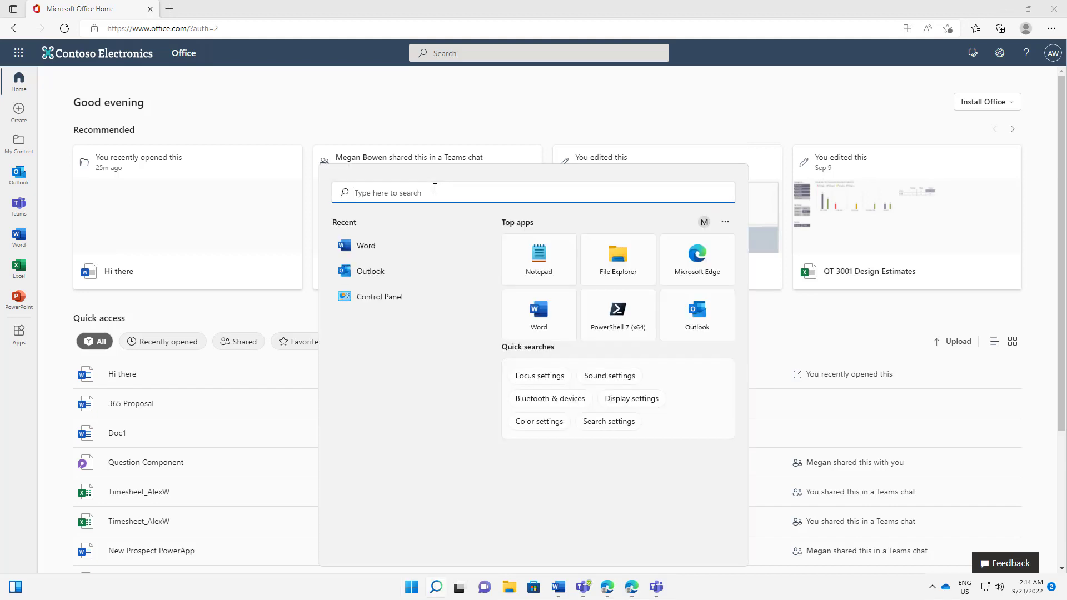
{"action": "type", "text": "con"}
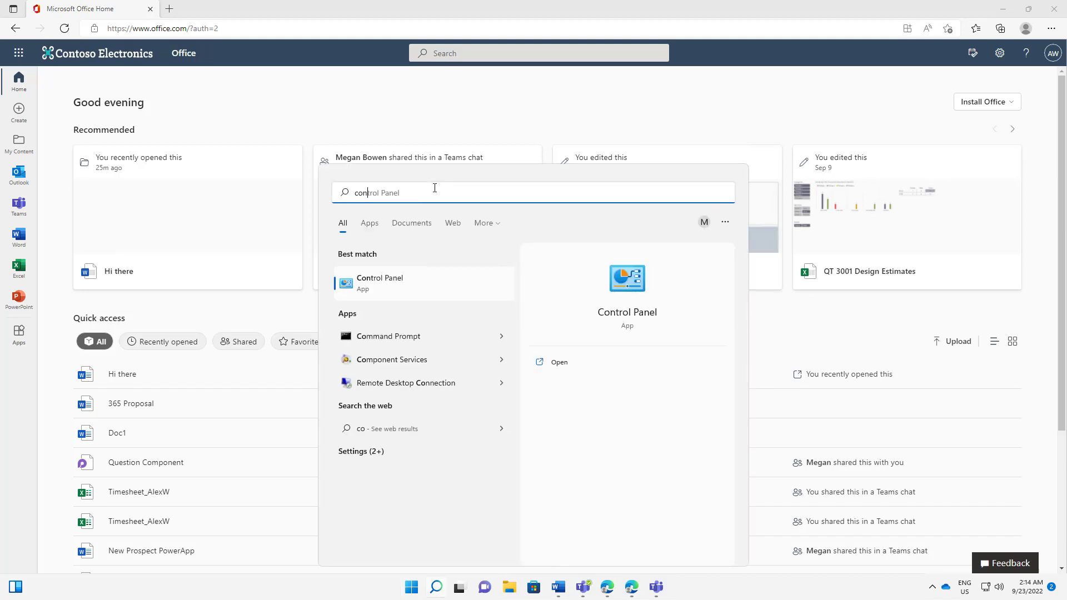
{"action": "type", "text": "to"}
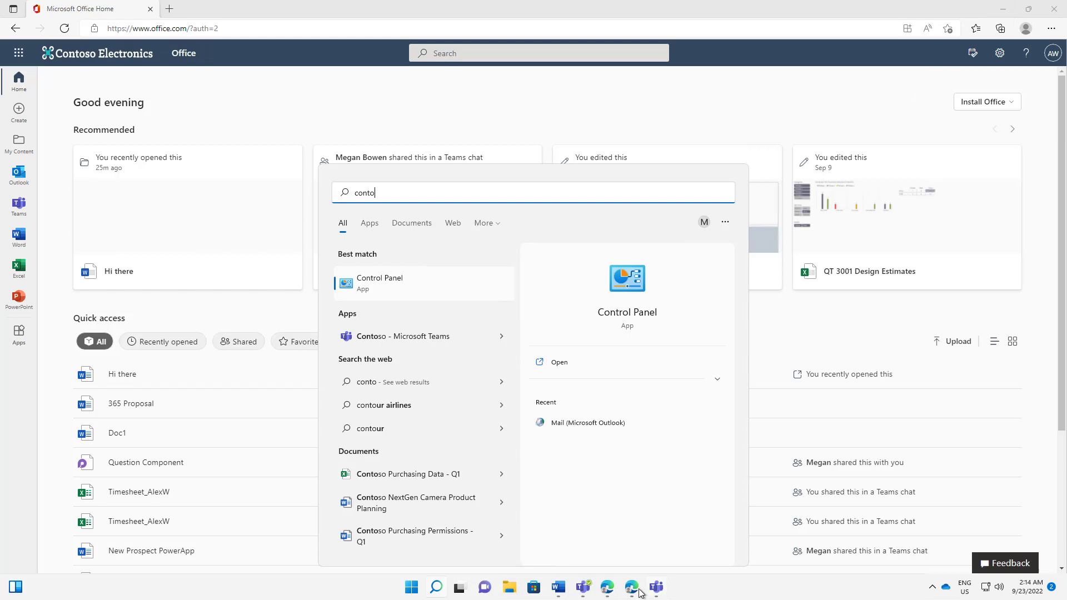
{"action": "mouse_move", "coordinate": [633, 591]}
{"action": "left_click", "coordinate": [632, 532]}
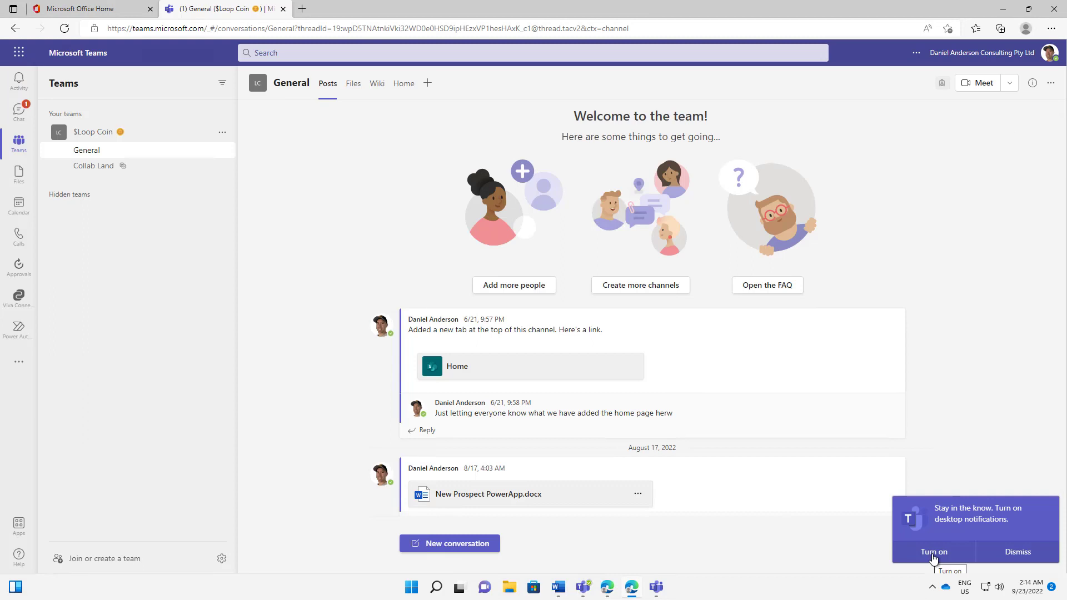
Step: Enable desktop notifications for the $Loop Coin Teams site and dismiss Edge's confirmation
{"action": "left_click", "coordinate": [933, 553]}
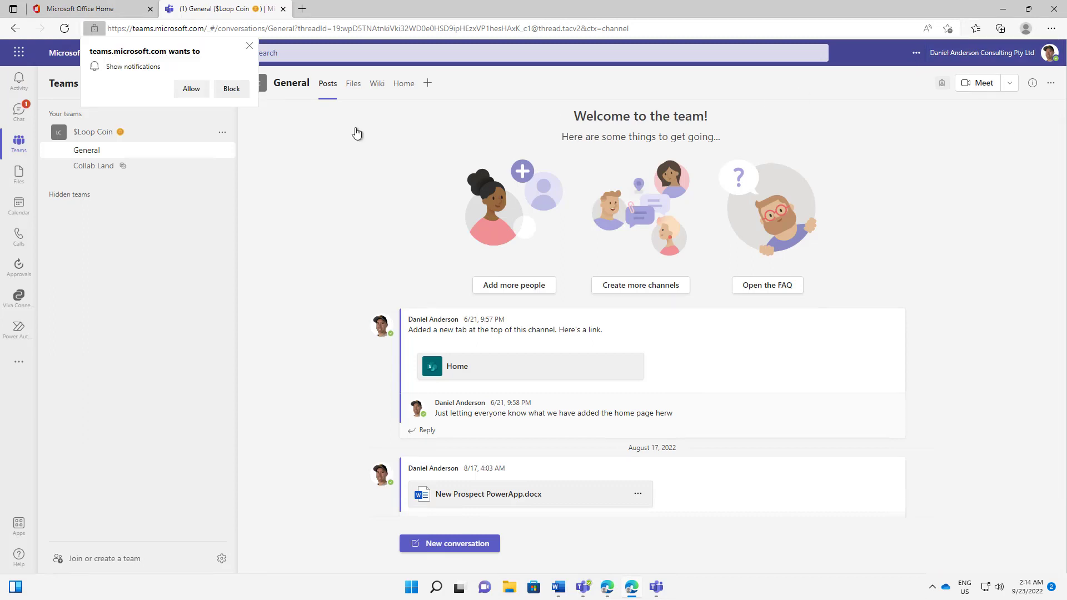
{"action": "left_click", "coordinate": [195, 91]}
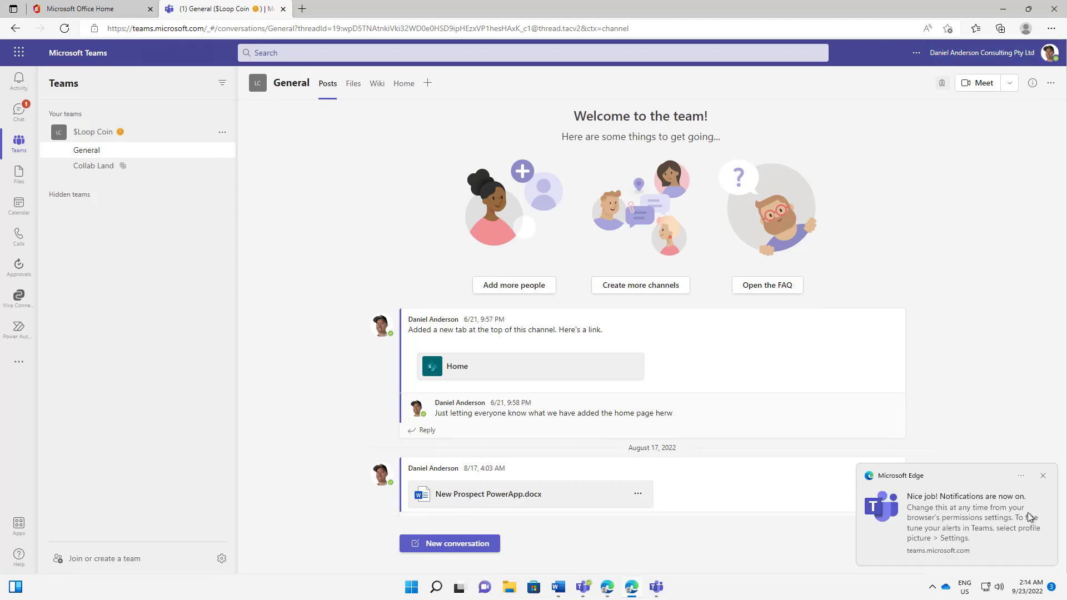
{"action": "left_click", "coordinate": [1043, 477]}
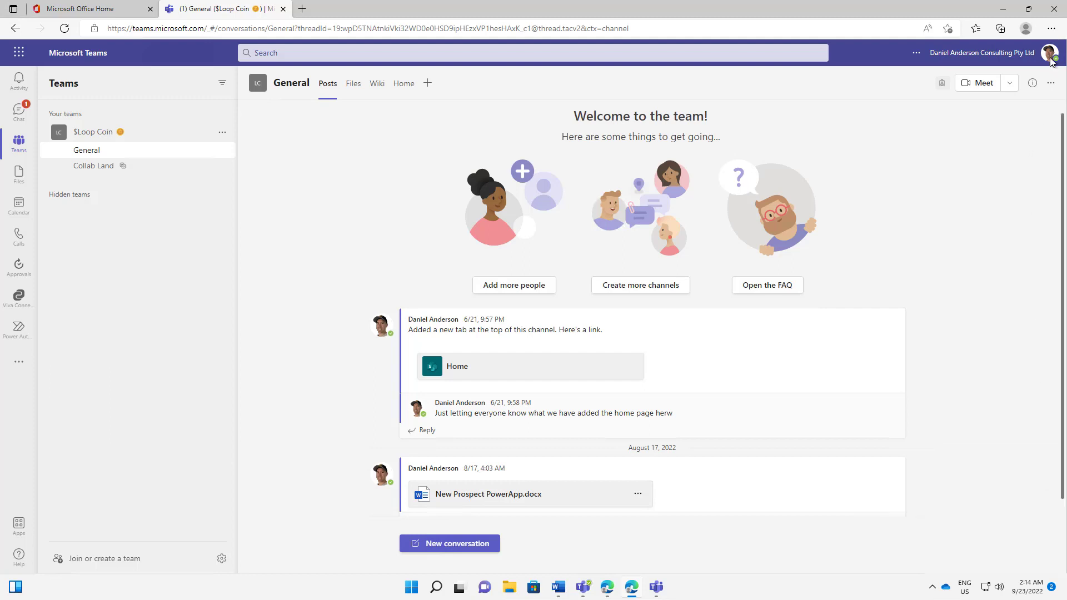
{"action": "left_click", "coordinate": [1051, 30]}
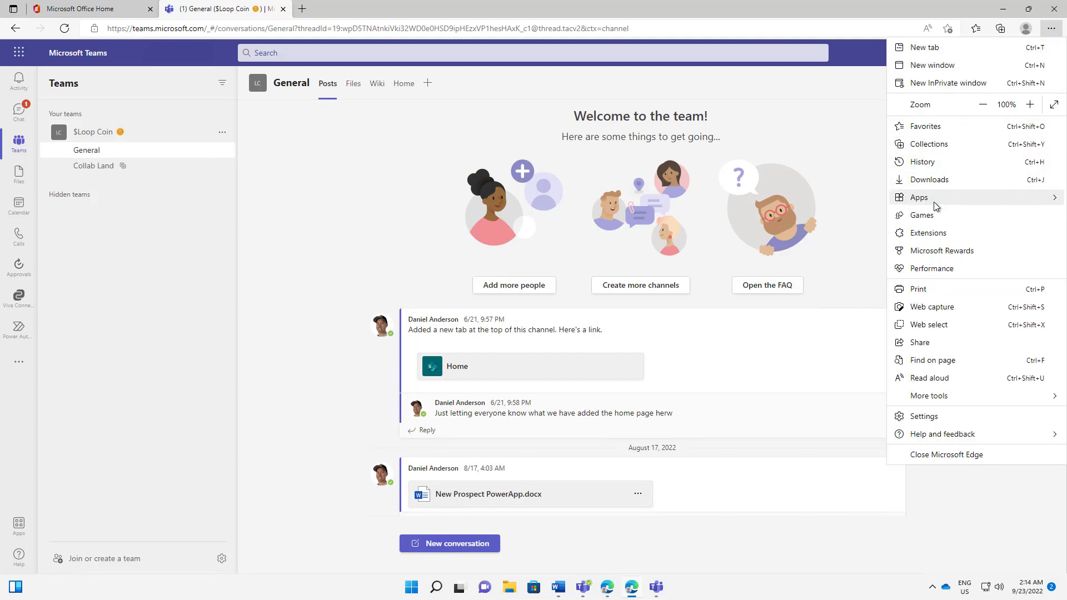
Step: Install the $Loop Coin site as an app named with ✌, the owner's name and '- Microsoft Teams'
{"action": "mouse_move", "coordinate": [935, 206]}
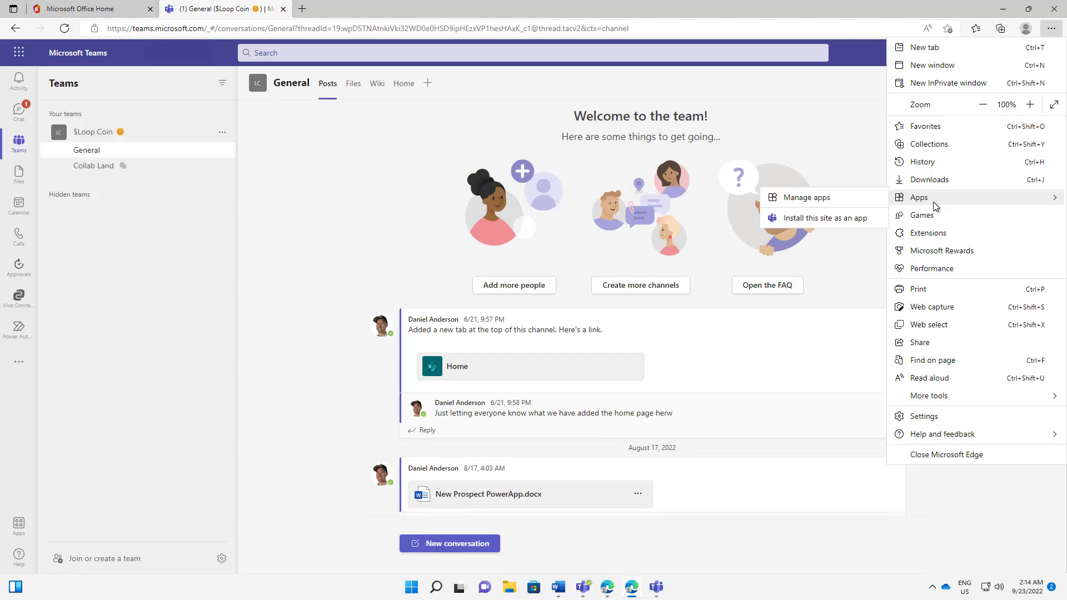
{"action": "left_click", "coordinate": [817, 219]}
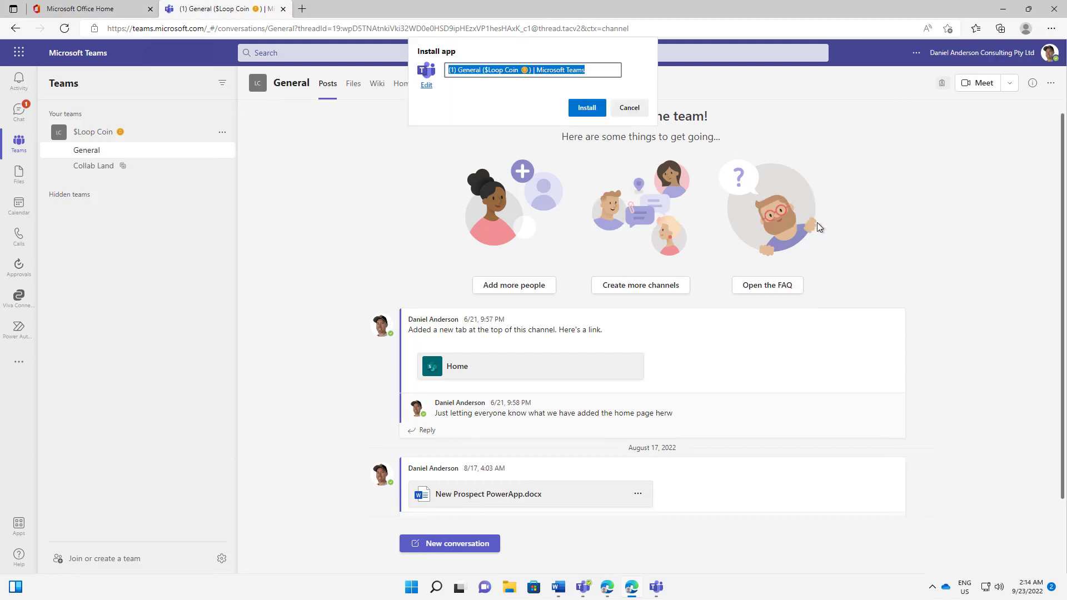
{"action": "left_click", "coordinate": [578, 70]}
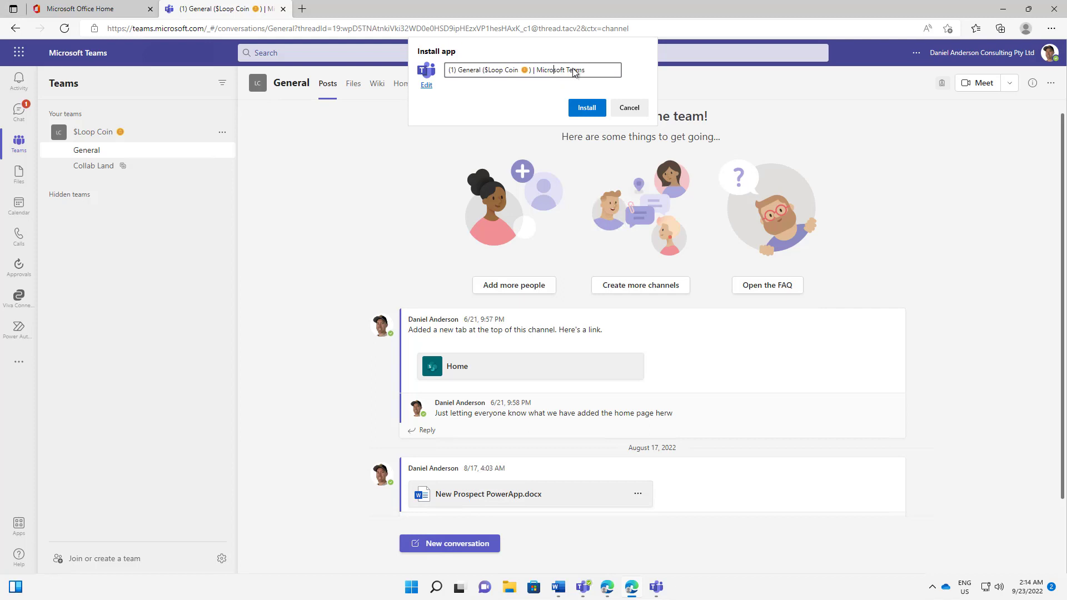
{"action": "left_click_drag", "start_coordinate": [594, 70], "coordinate": [431, 70]}
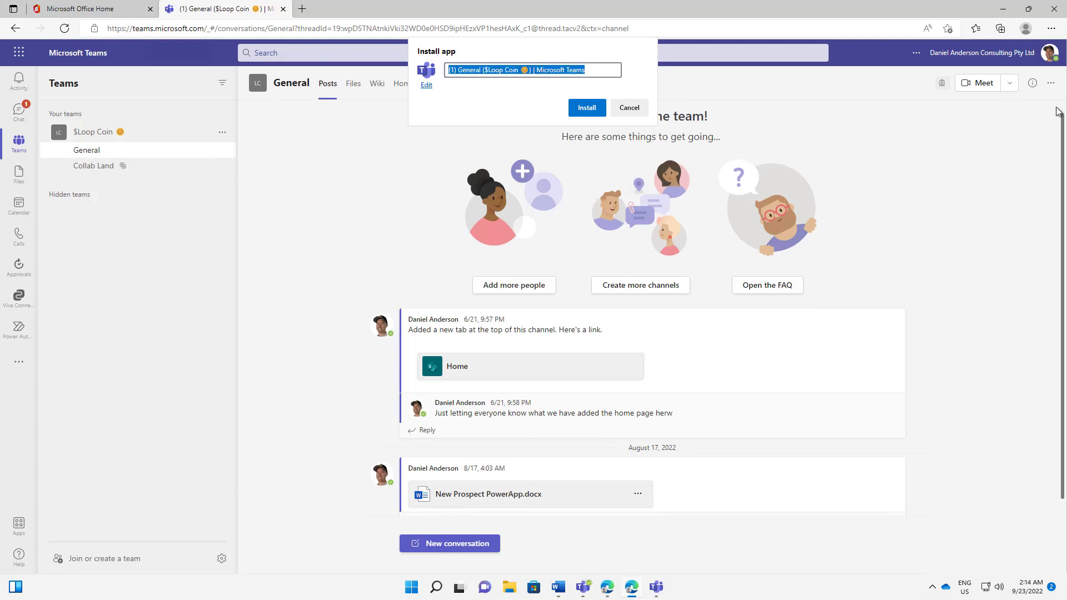
{"action": "key", "text": "super+period"}
{"action": "type", "text": "wave"}
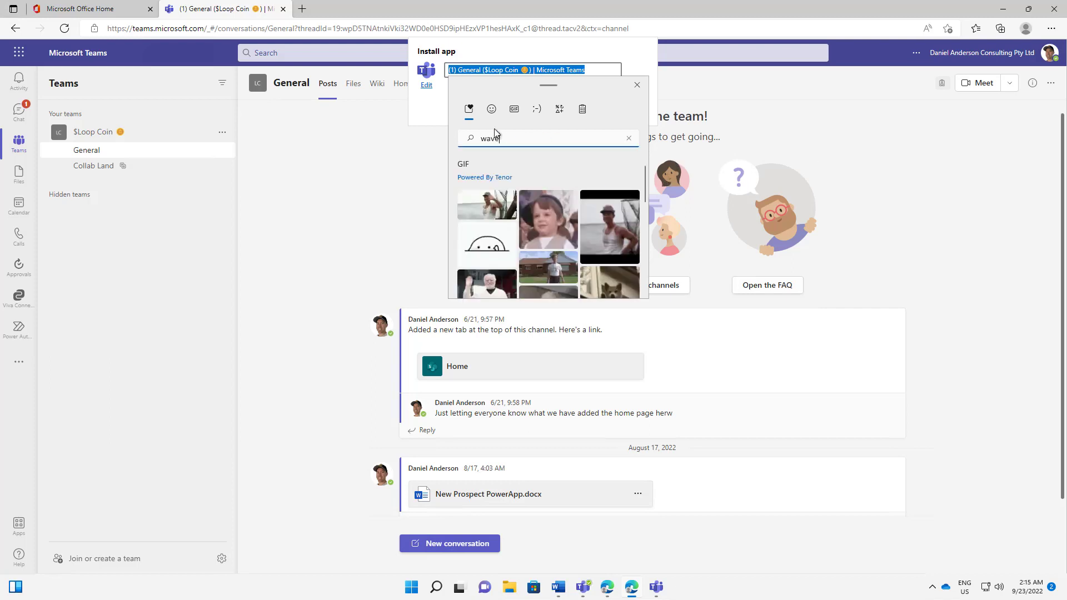
{"action": "left_click", "coordinate": [492, 111]}
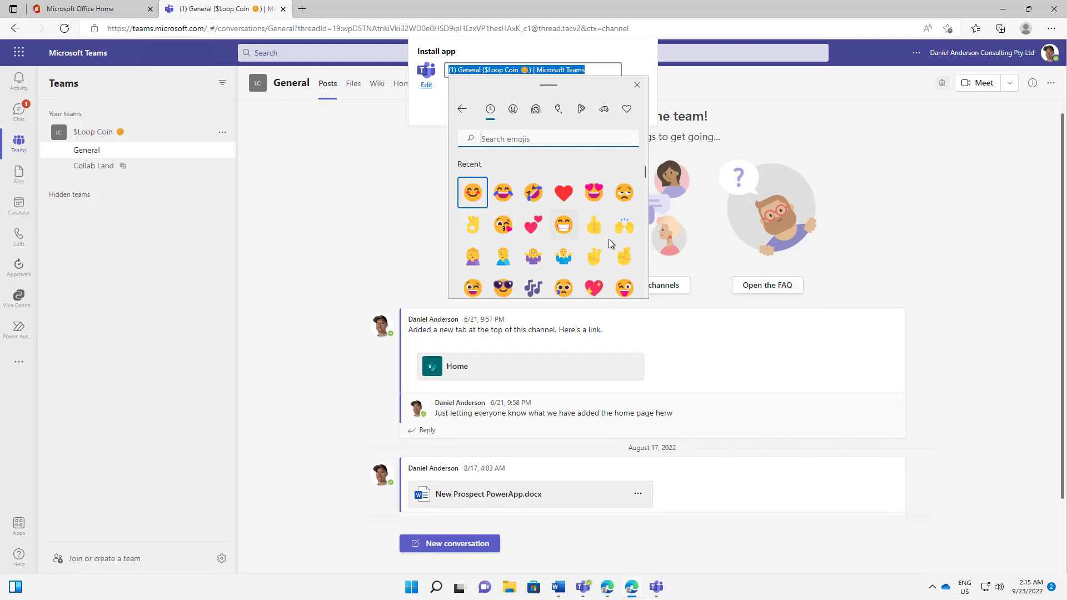
{"action": "left_click", "coordinate": [594, 257]}
{"action": "left_click", "coordinate": [465, 72]}
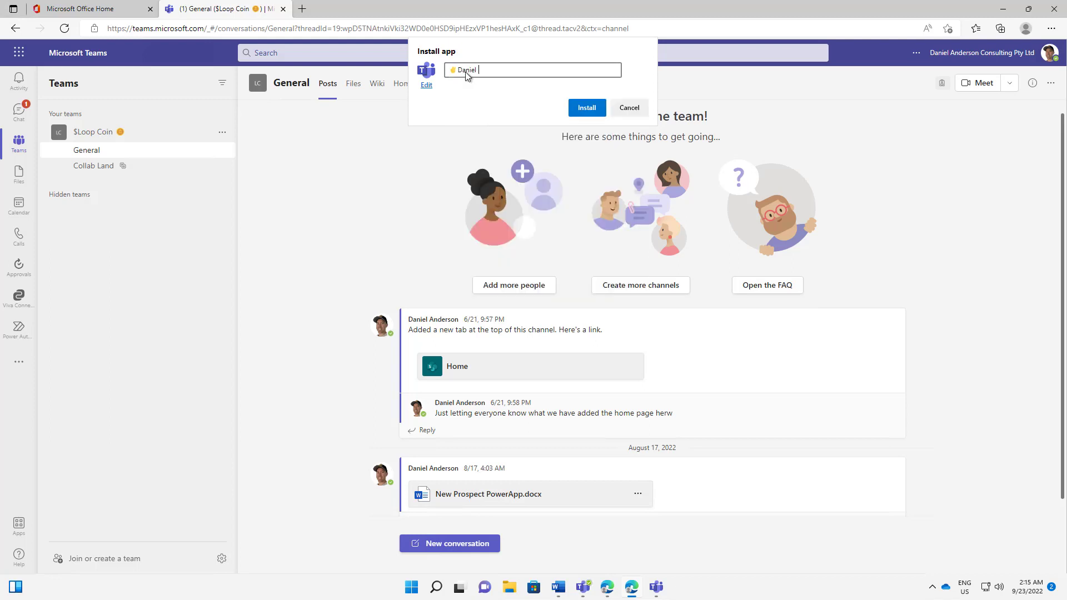
{"action": "left_click", "coordinate": [584, 114]}
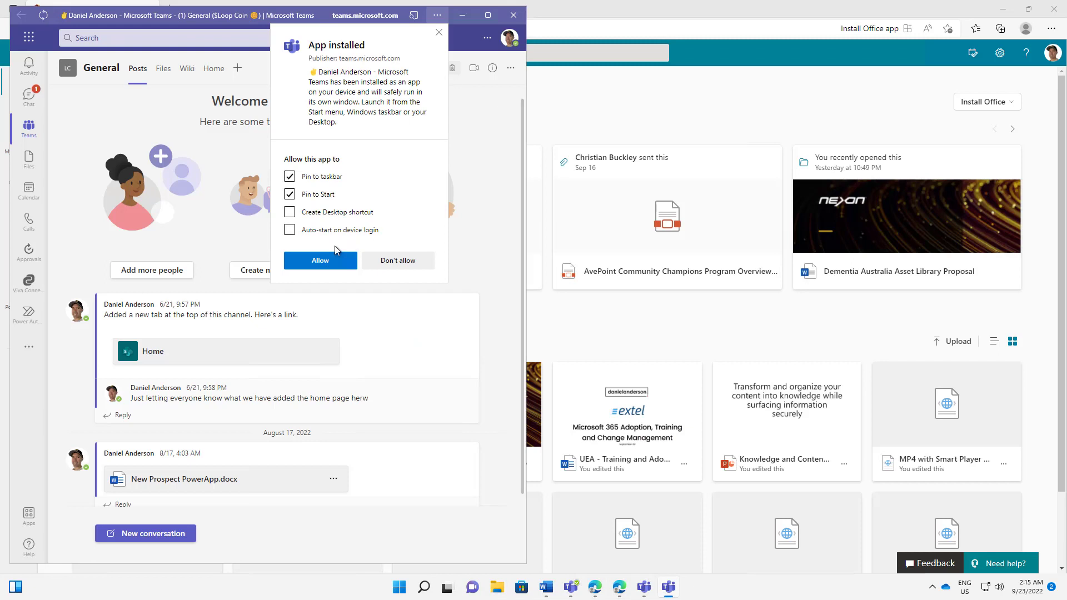
Step: Allow taskbar and Start pinning, minimize Edge and Word, and drag the Teams app window right
{"action": "left_click", "coordinate": [328, 263]}
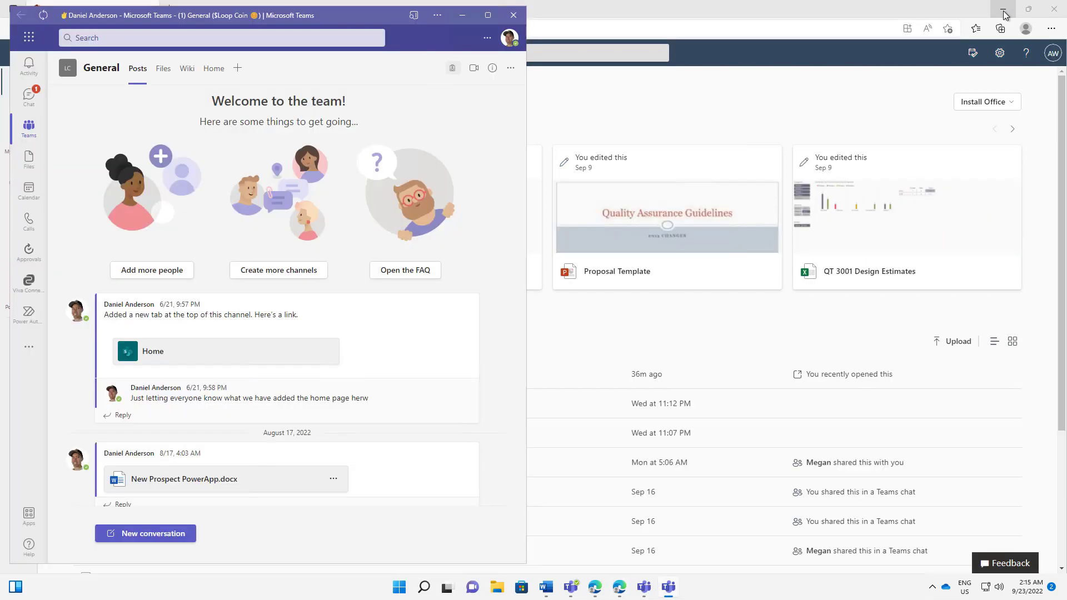
{"action": "left_click", "coordinate": [1004, 11]}
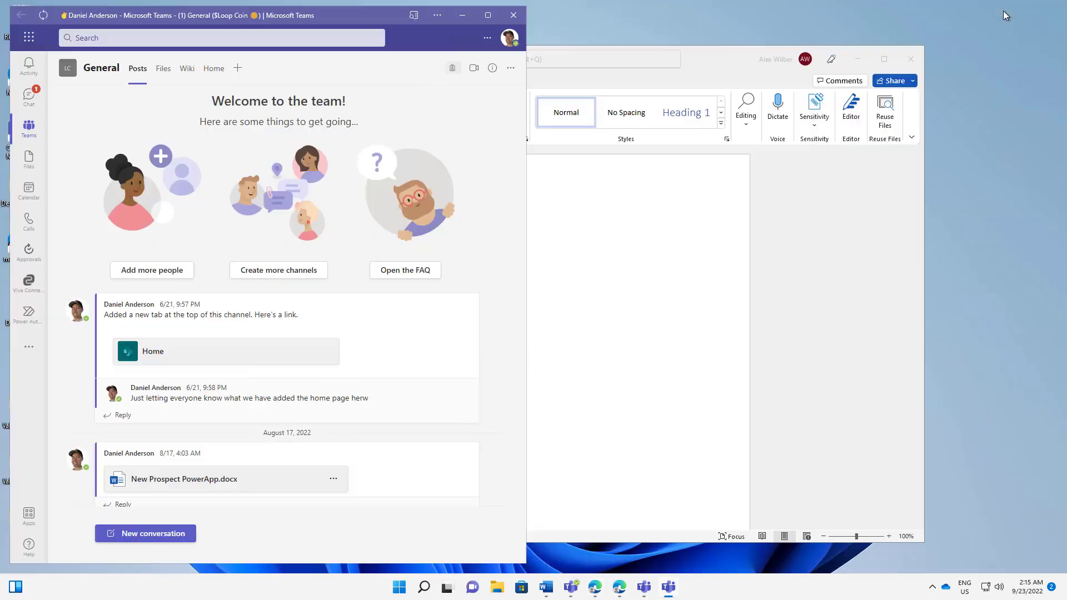
{"action": "left_click", "coordinate": [857, 60]}
{"action": "left_click_drag", "start_coordinate": [454, 19], "coordinate": [694, 25]}
{"action": "left_click_drag", "start_coordinate": [765, 24], "coordinate": [884, 19]}
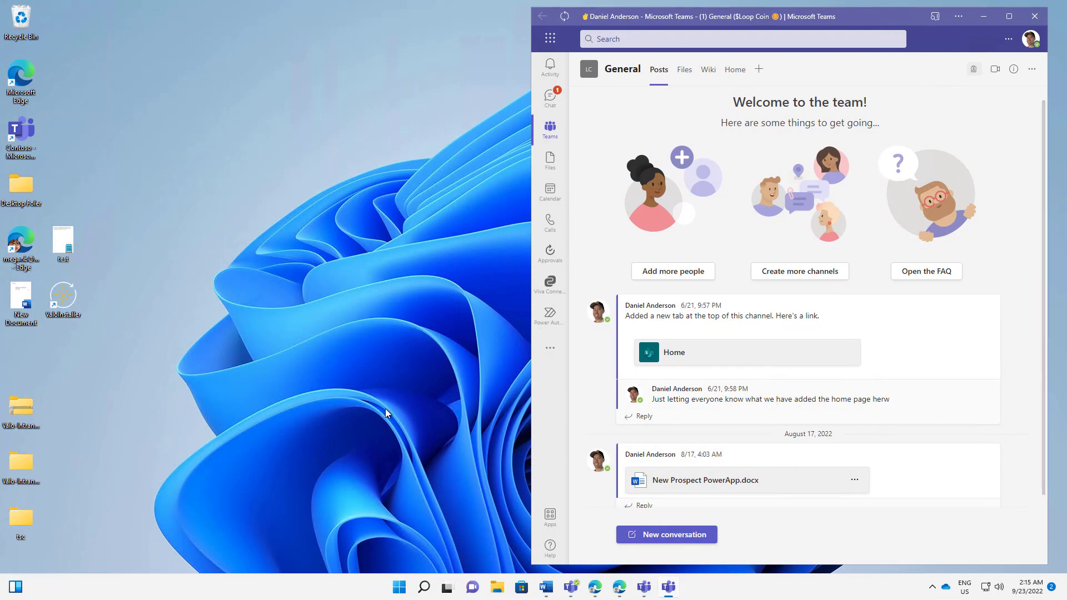
Step: Launch 'Contoso - Microsoft Teams' from a Start search for 'conto', then refocus the ✌ Teams window
{"action": "key", "text": "super"}
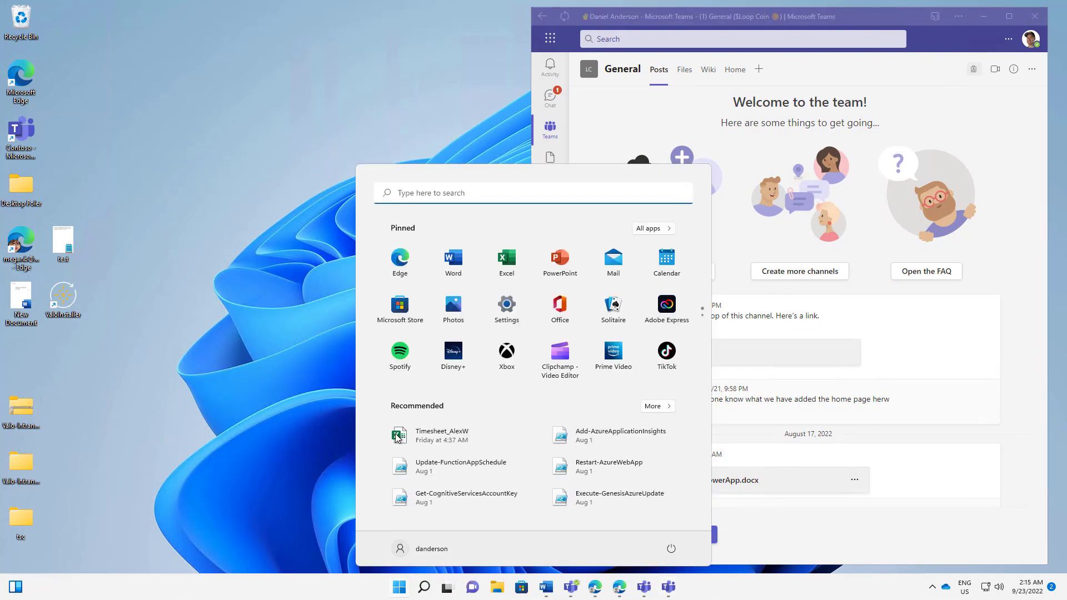
{"action": "type", "text": "conto"}
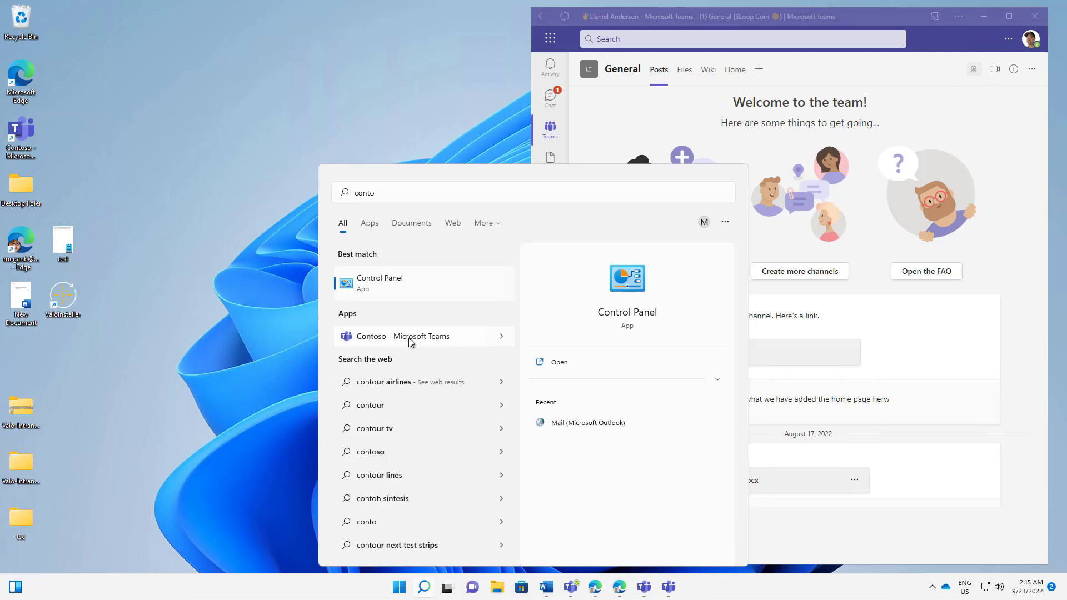
{"action": "left_click", "coordinate": [417, 339]}
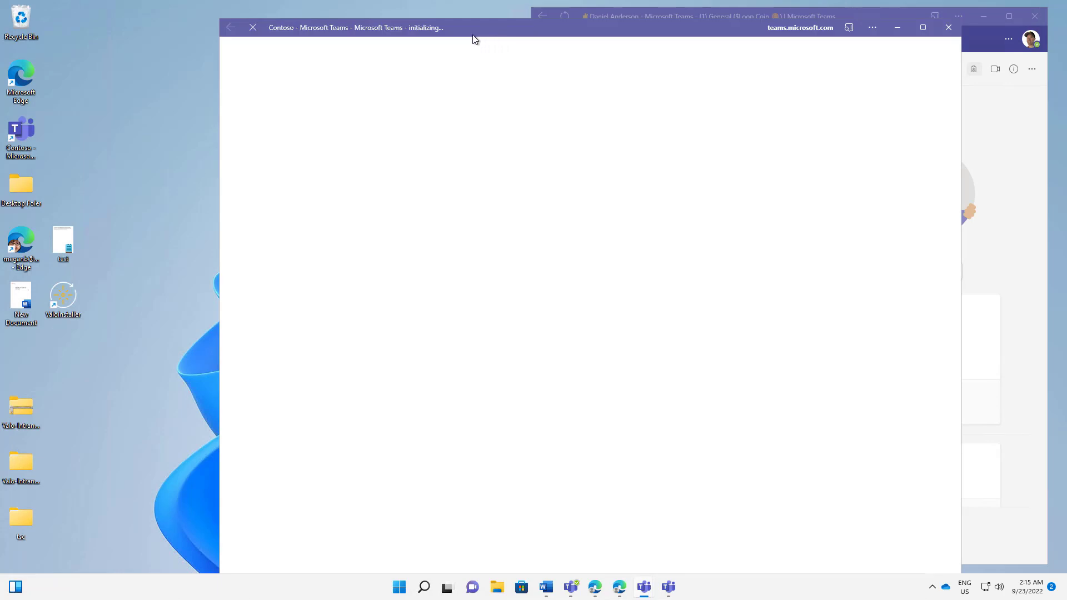
{"action": "left_click", "coordinate": [883, 15]}
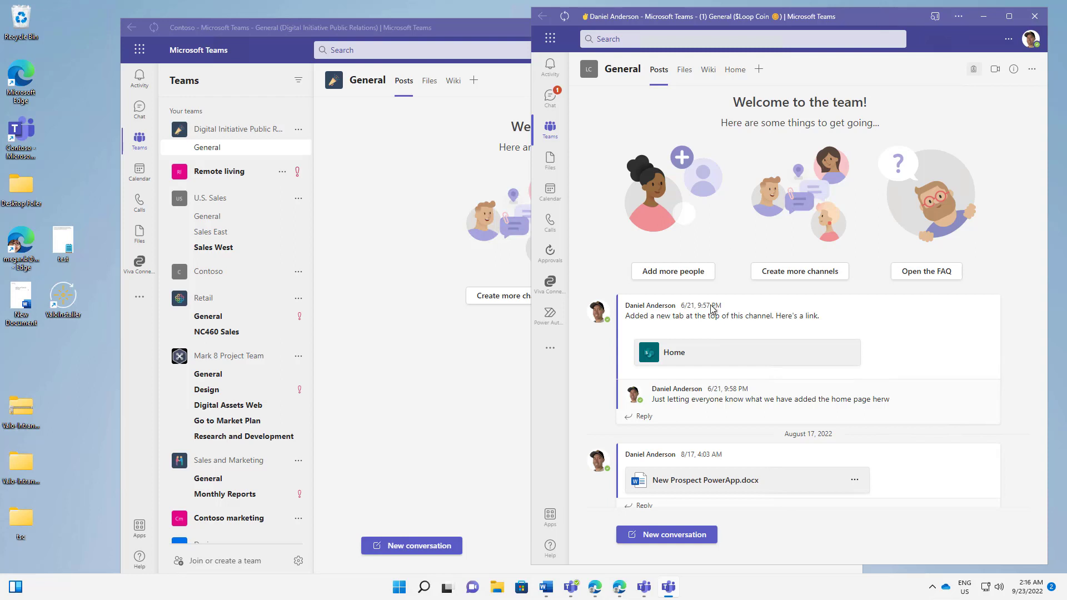
Step: Bring the Teams desktop client forward, nudge it right, and open its profile and '...' options menus
{"action": "left_click", "coordinate": [573, 588]}
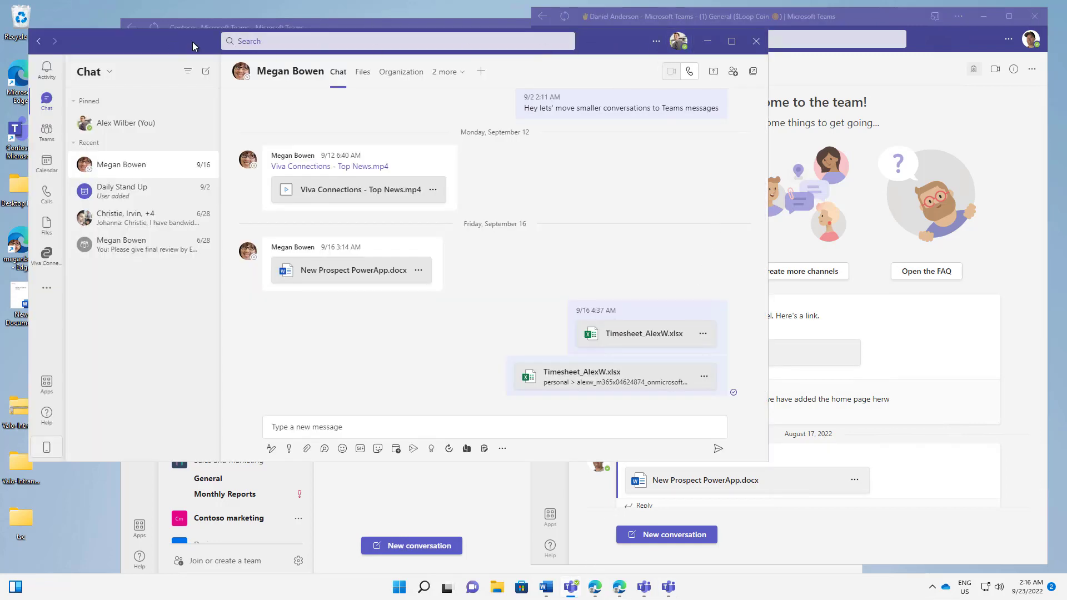
{"action": "left_click_drag", "start_coordinate": [171, 46], "coordinate": [192, 41]}
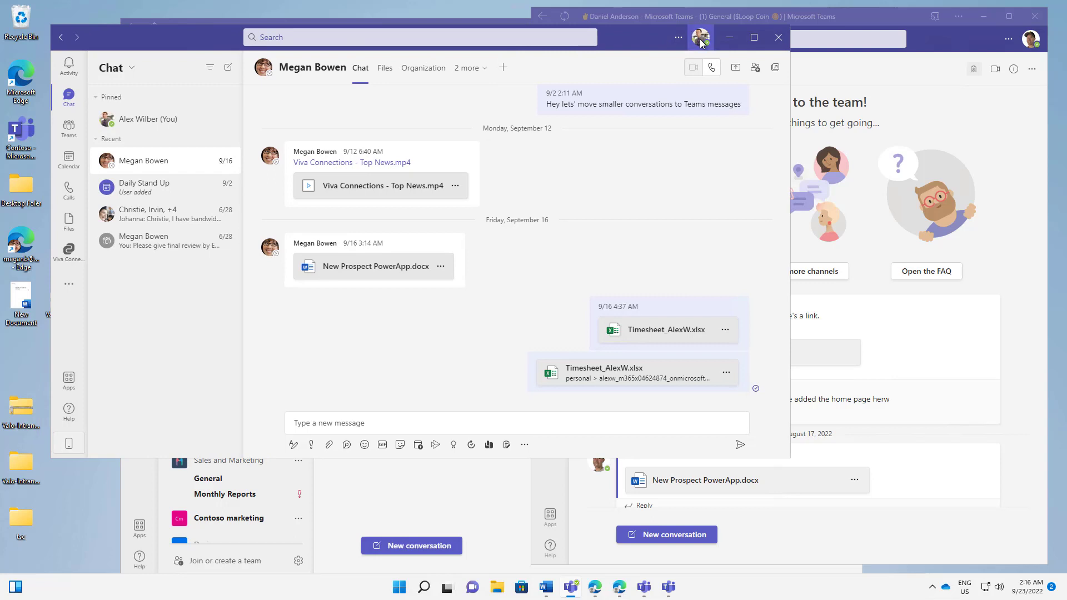
{"action": "left_click", "coordinate": [701, 43]}
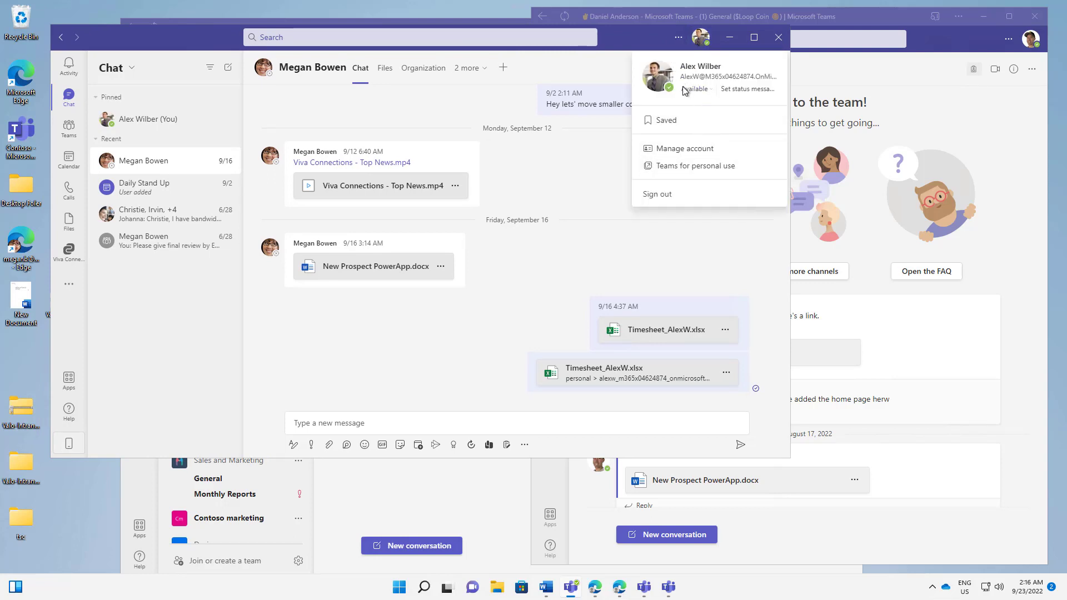
{"action": "left_click", "coordinate": [678, 37]}
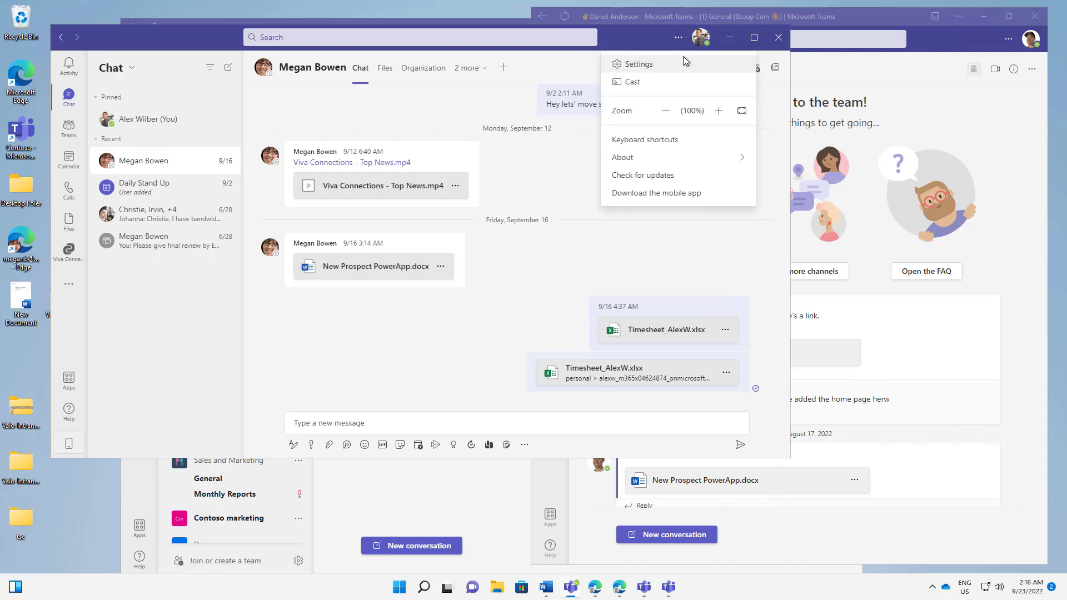